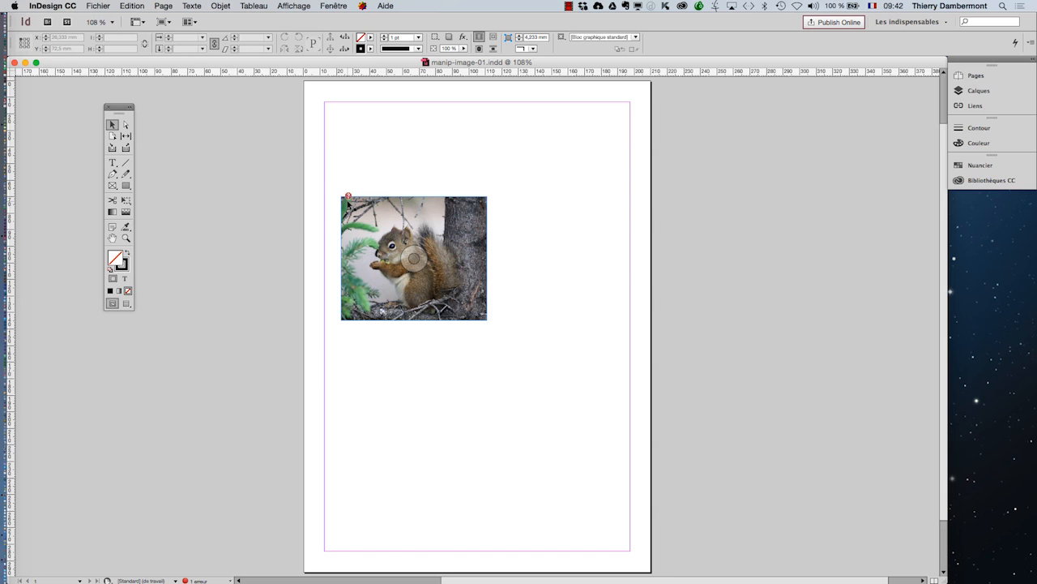
Step: Show the Liens (Links) panel and detach it as a floating panel beside the page
click(112, 237)
drag(265, 274, 198, 222)
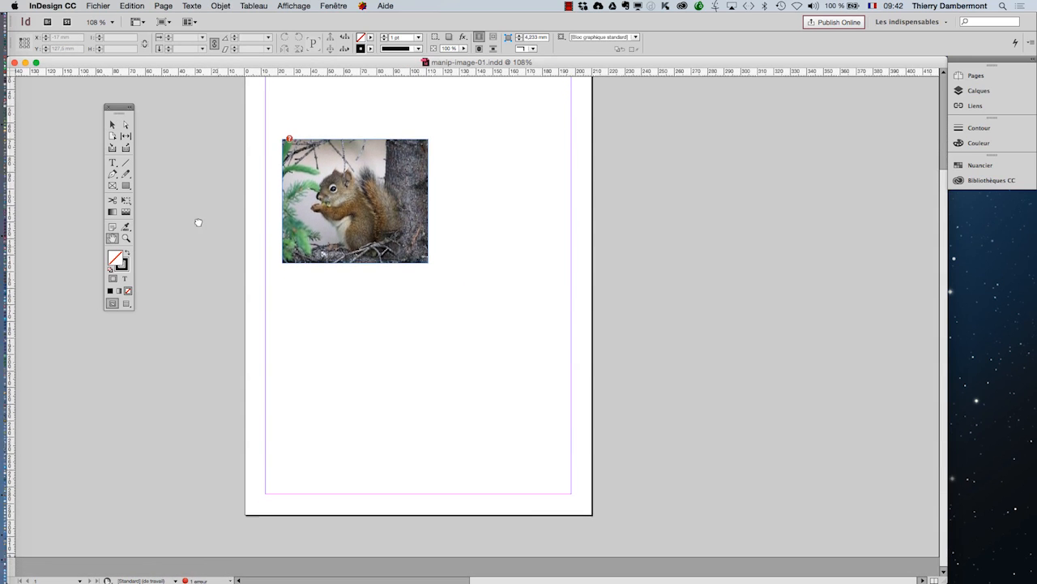
click(112, 124)
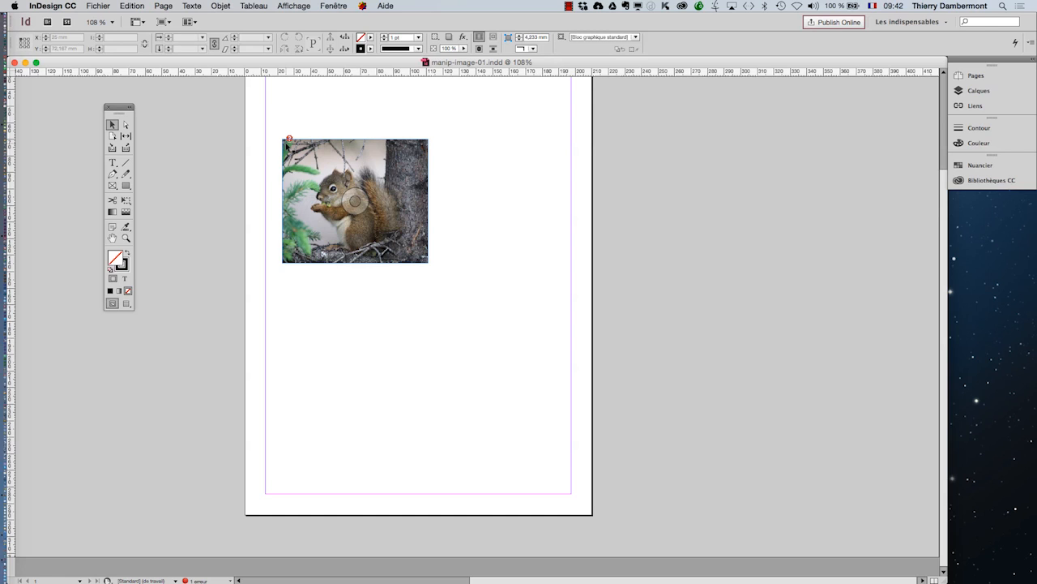
click(338, 5)
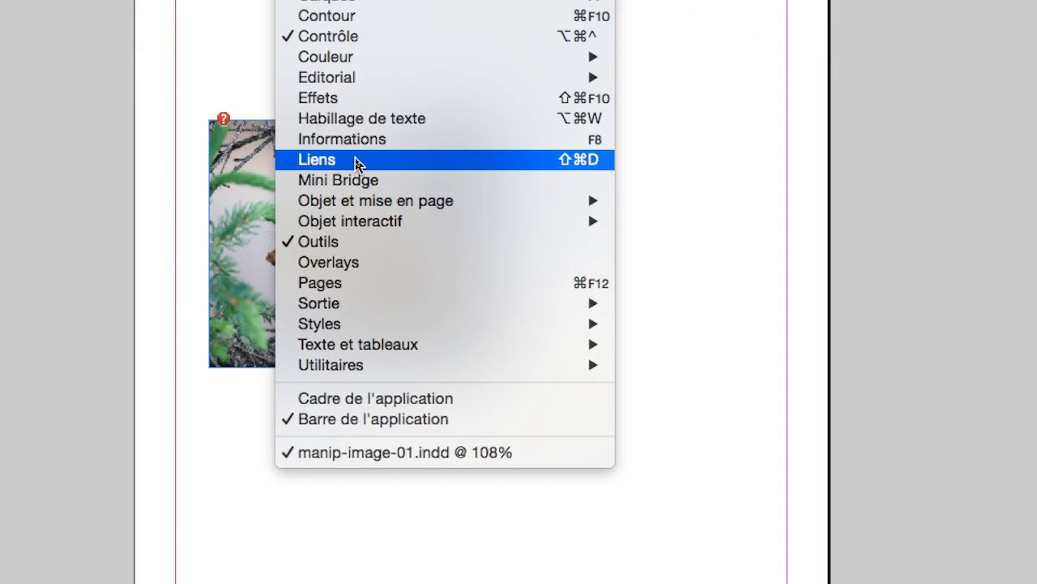
click(357, 161)
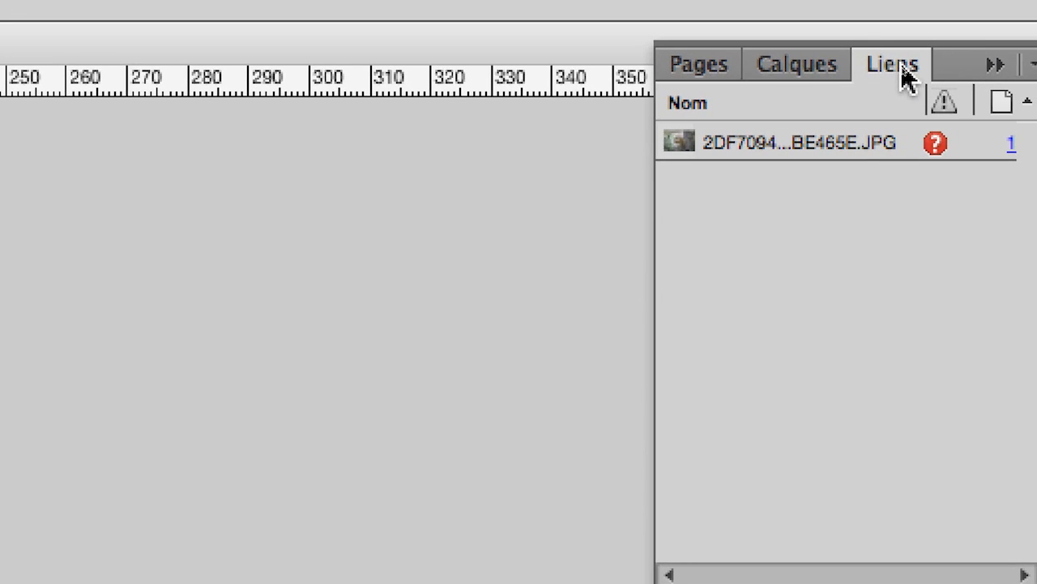
drag(900, 65, 688, 100)
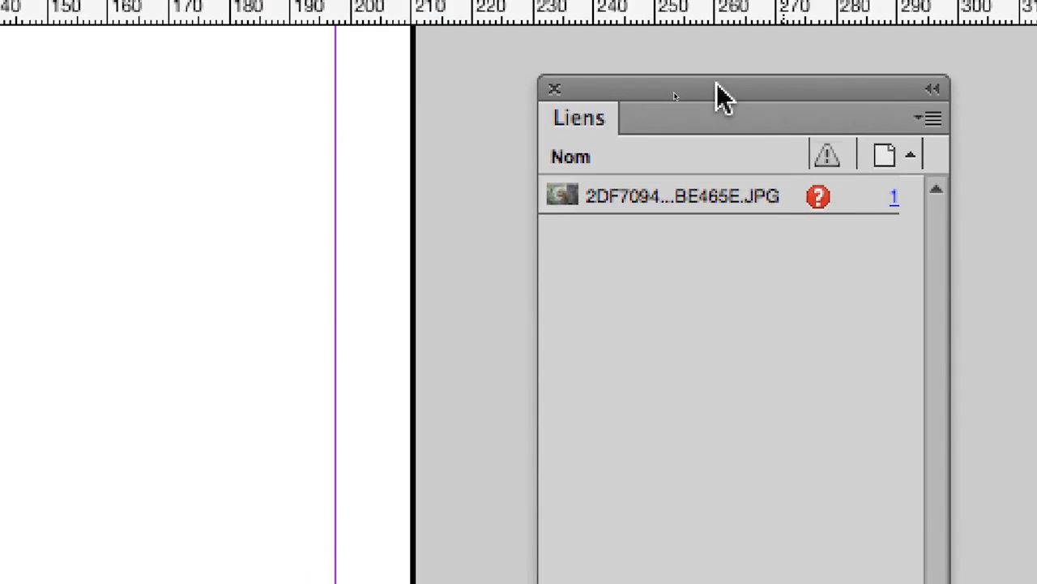
mouse_move(690, 30)
mouse_down()
mouse_move(22, 33)
mouse_move(691, 34)
mouse_up()
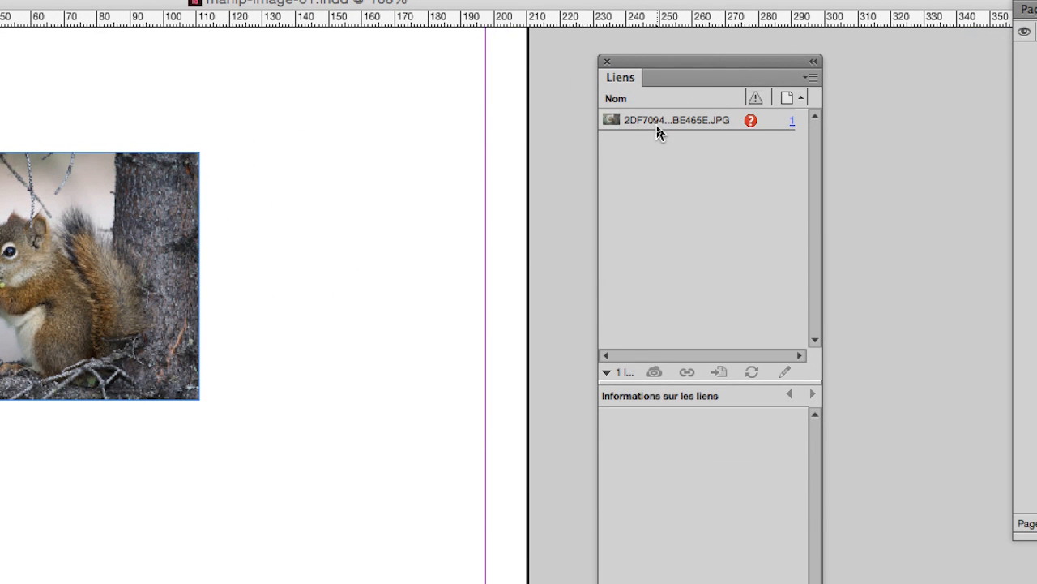
click(658, 121)
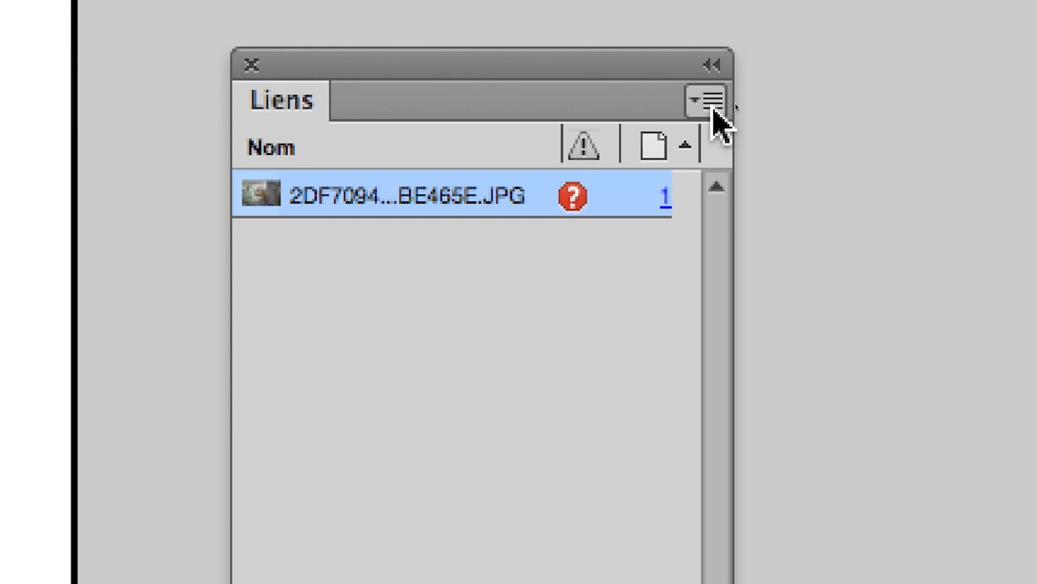
click(713, 102)
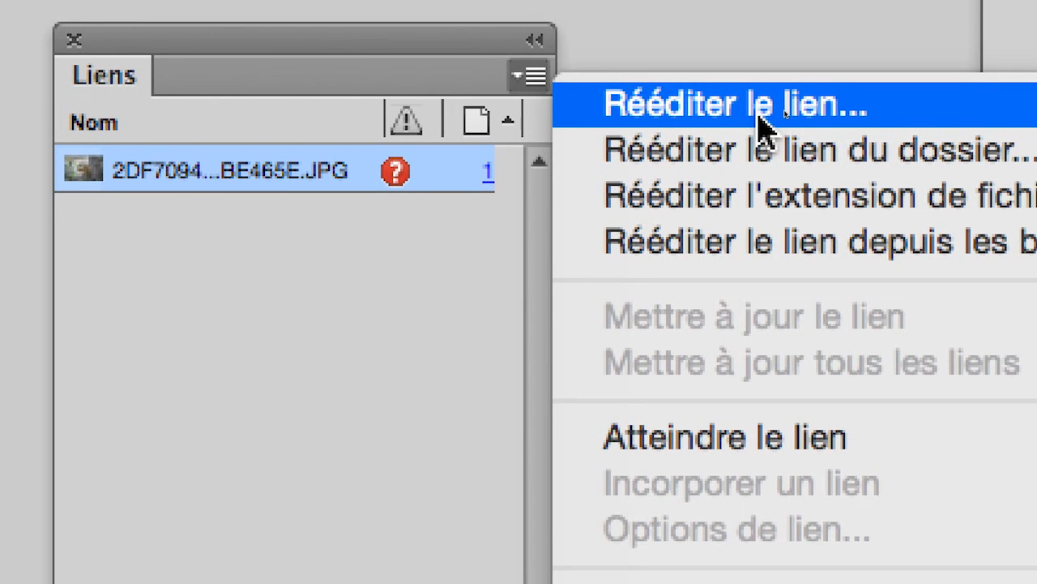
click(762, 125)
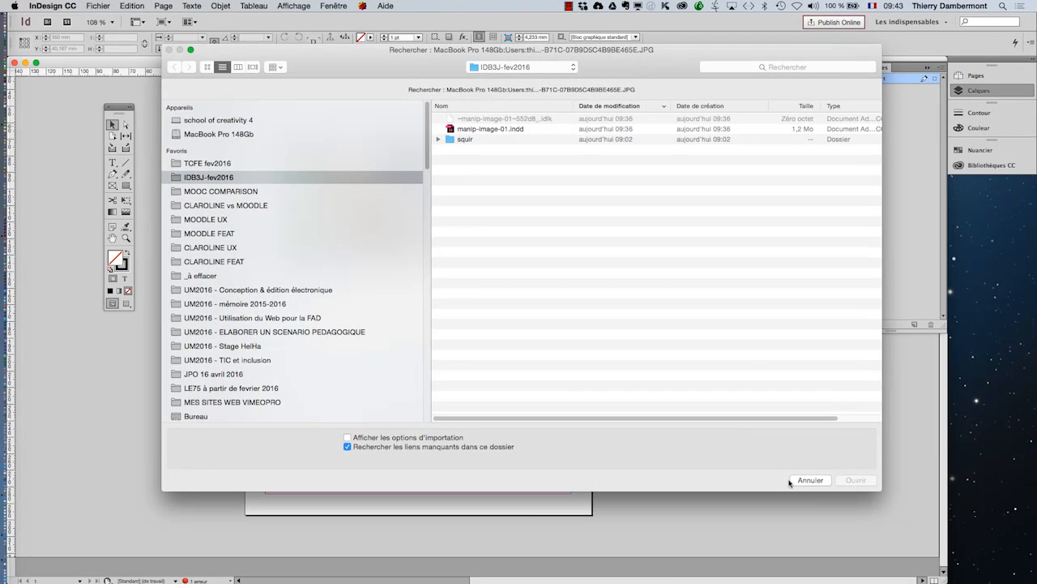
click(806, 482)
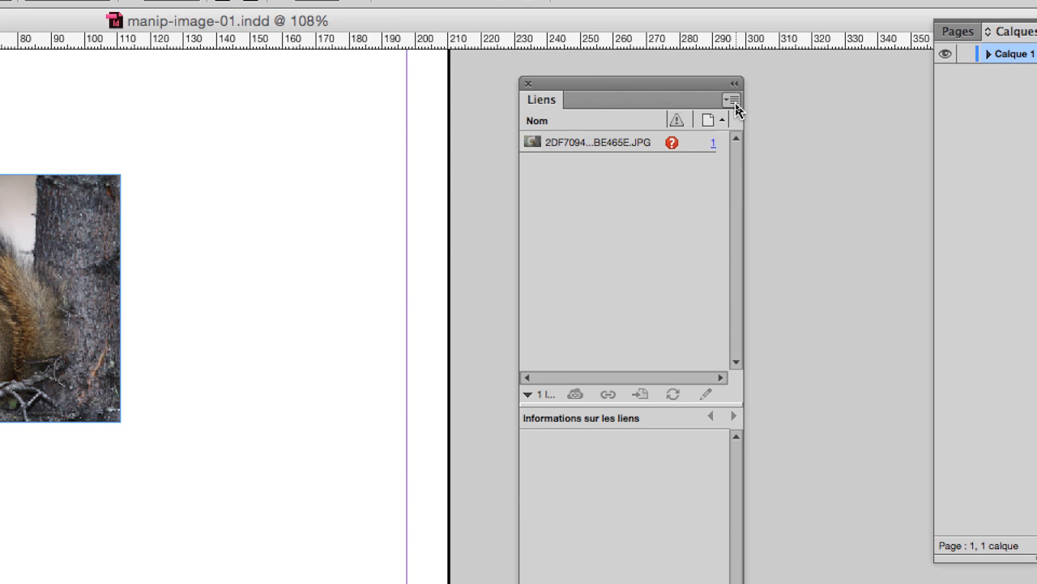
Step: Relink the missing squirrel image from the squir folder, matching both file name and extension
click(734, 102)
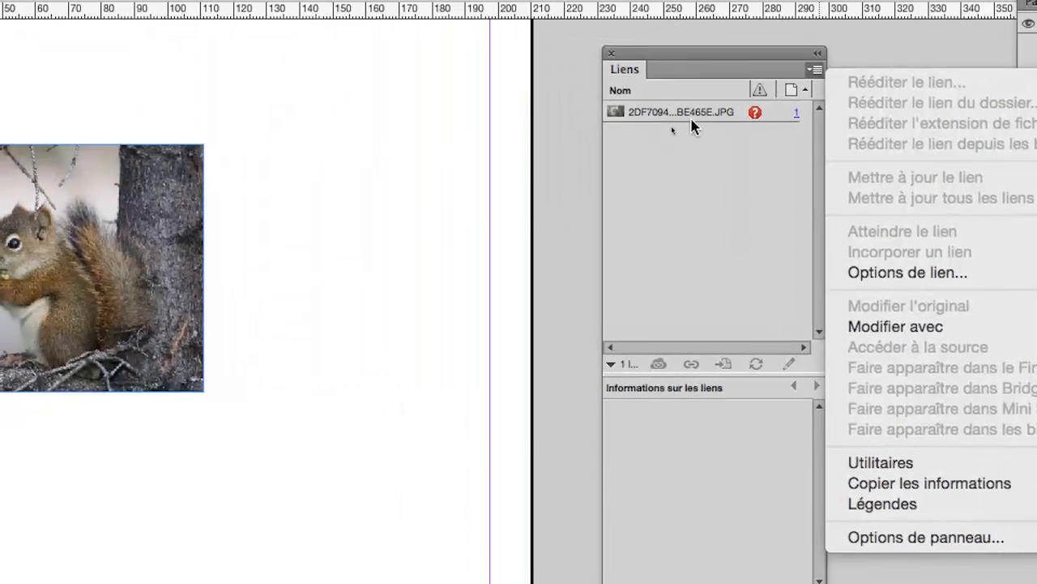
click(690, 123)
click(690, 122)
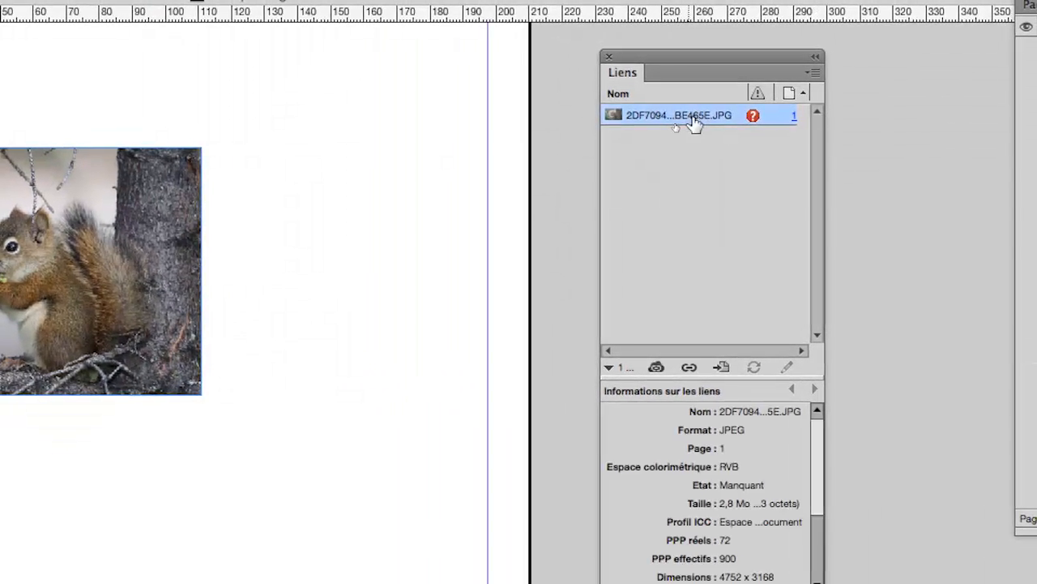
click(817, 69)
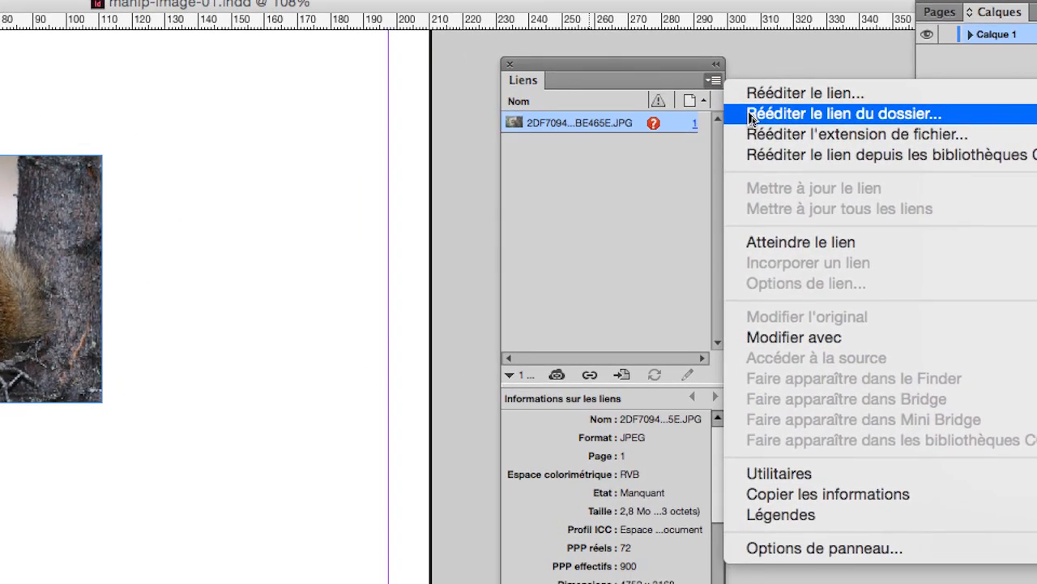
click(769, 118)
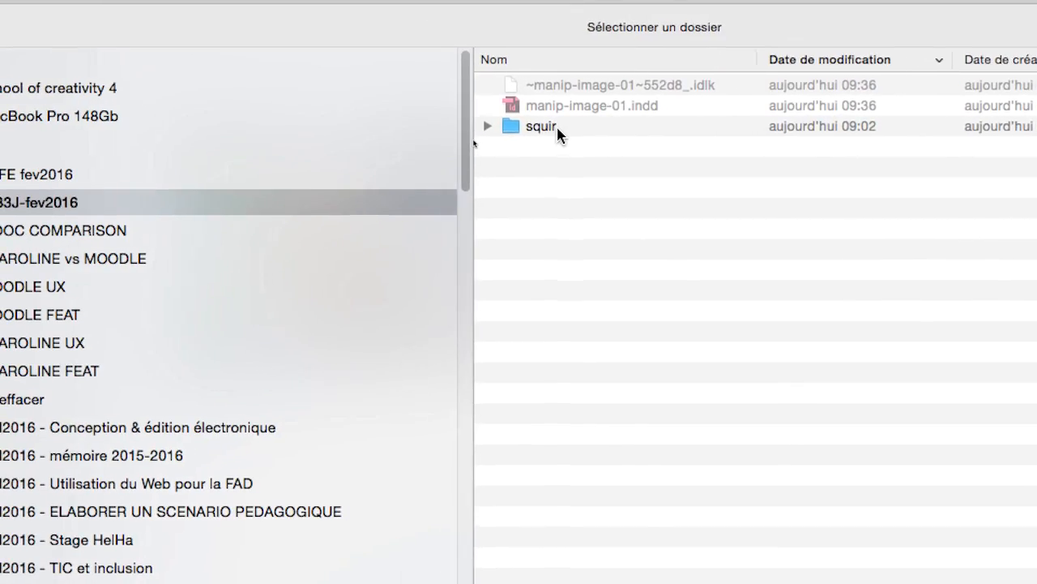
double_click(542, 126)
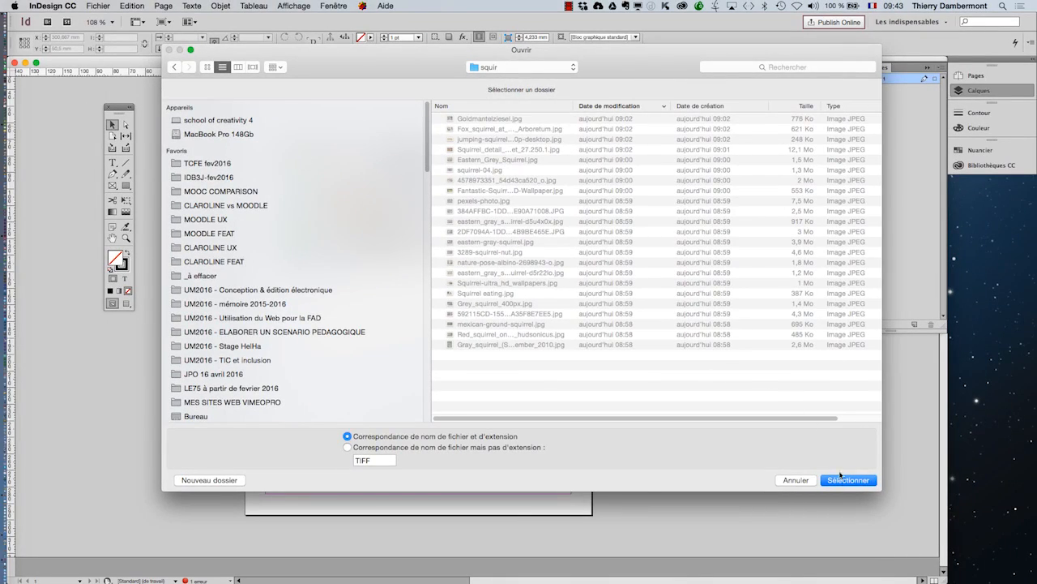
click(843, 480)
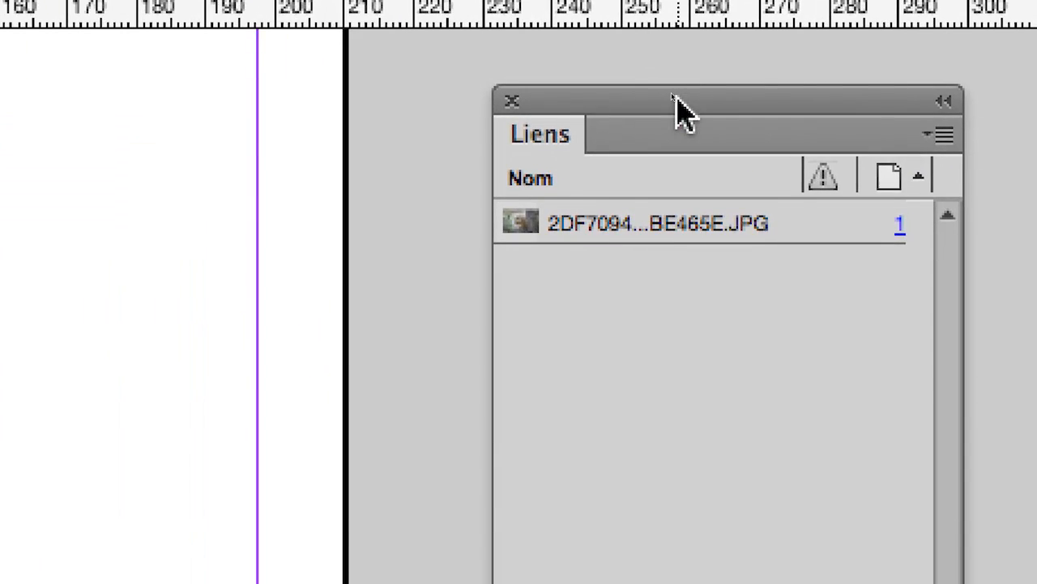
Step: Select the image's link again and repeat the folder relink with the same folder of squirrel pictures
drag(831, 65, 765, 64)
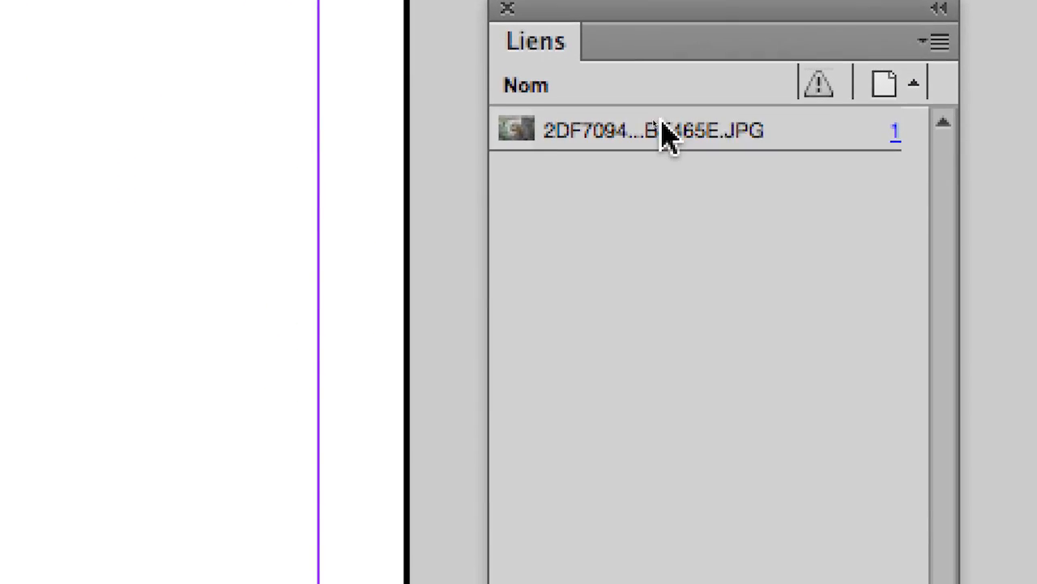
click(683, 199)
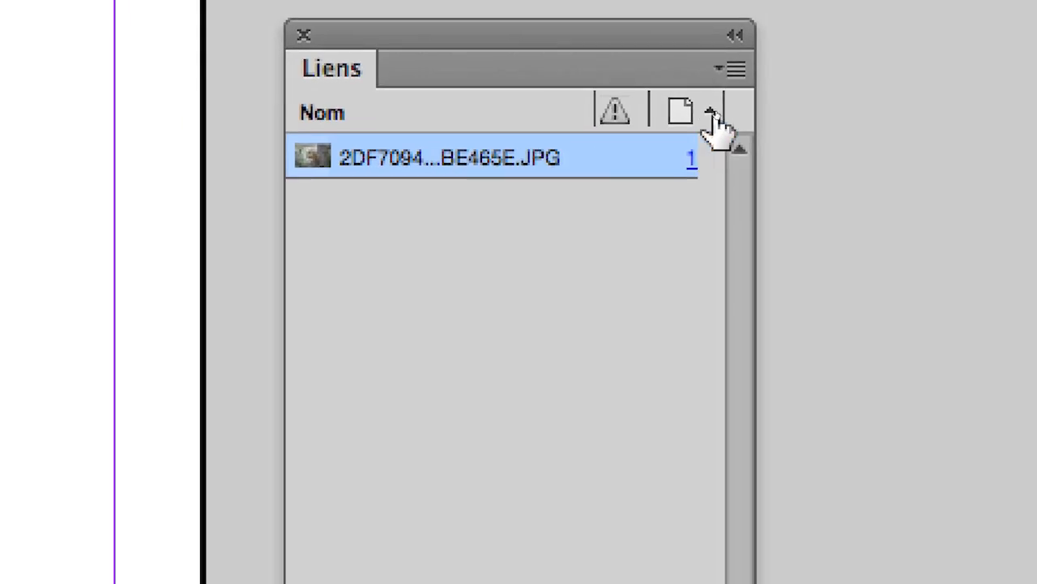
click(863, 25)
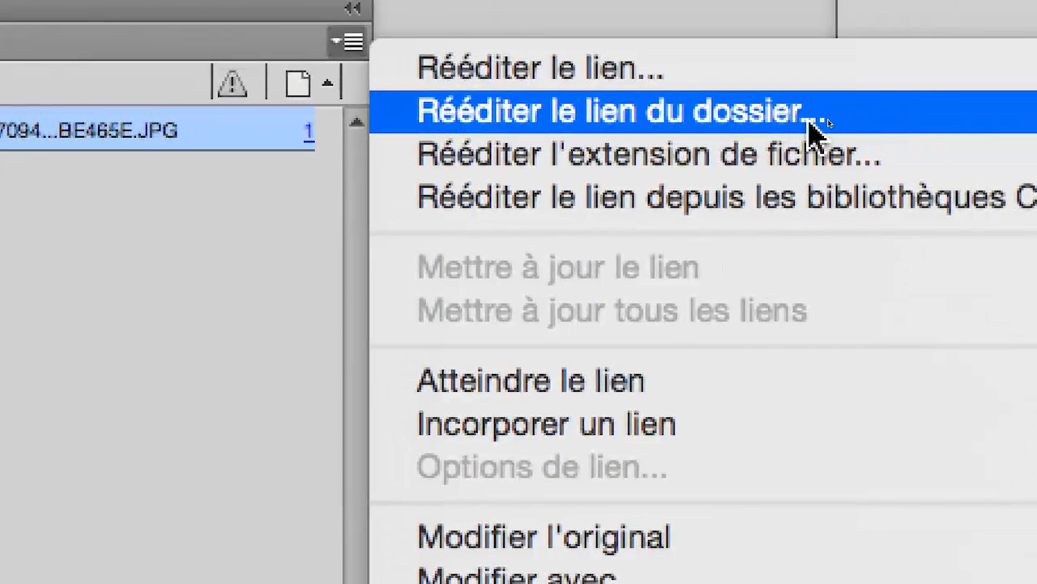
click(815, 129)
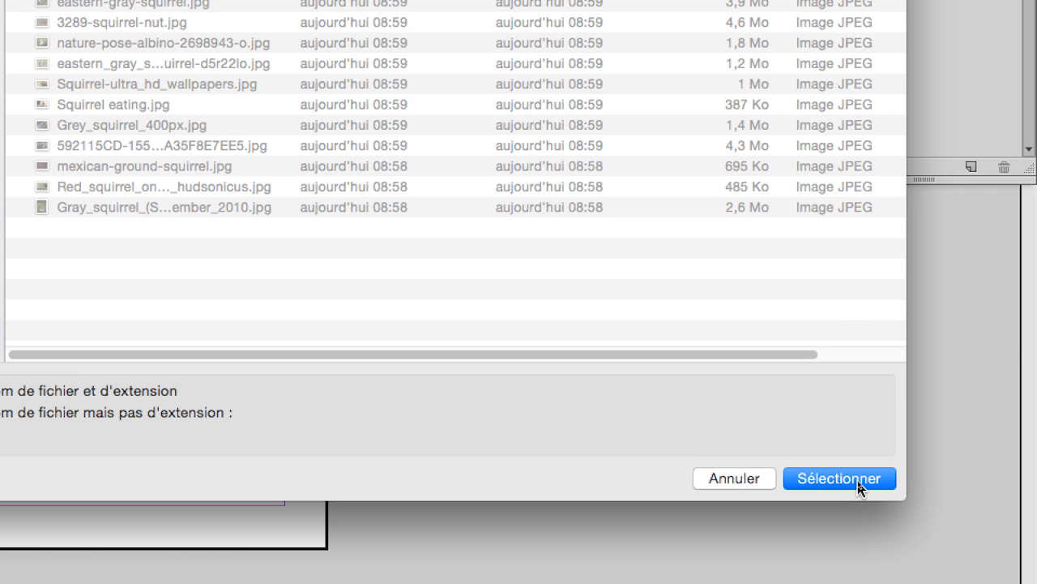
click(861, 486)
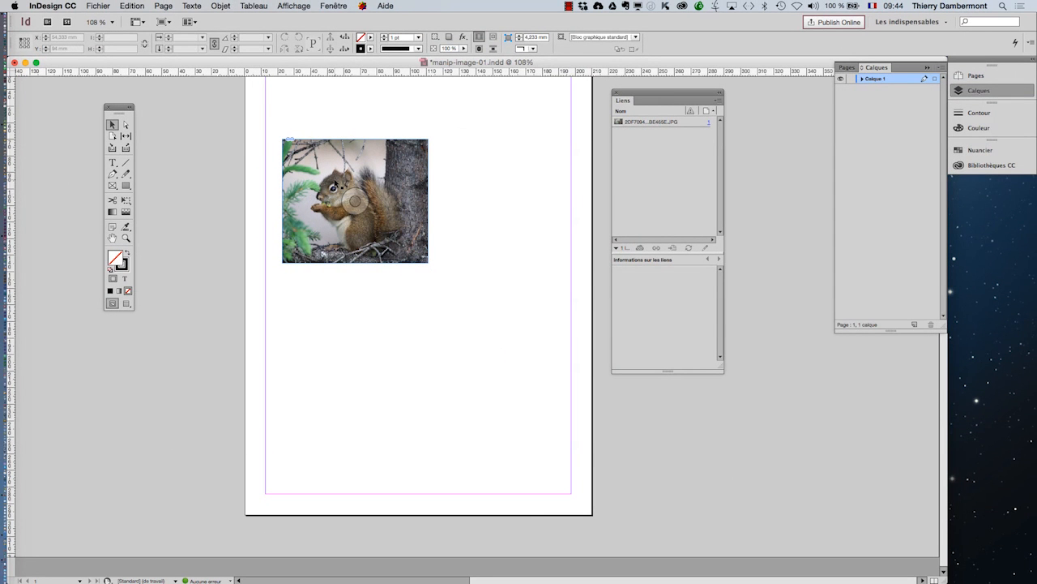
Step: Enlarge the squirrel picture to 300% and move the floating Liens (Links) panel clear of it
scroll(336, 183, up, 1)
scroll(336, 183, up, 2)
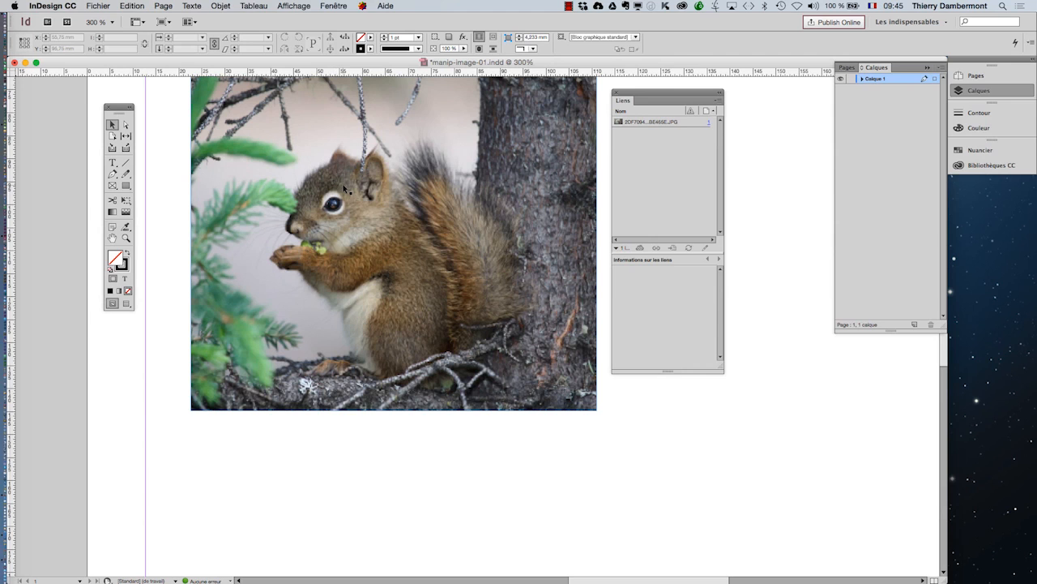
drag(640, 93, 717, 92)
scroll(594, 212, up, 2)
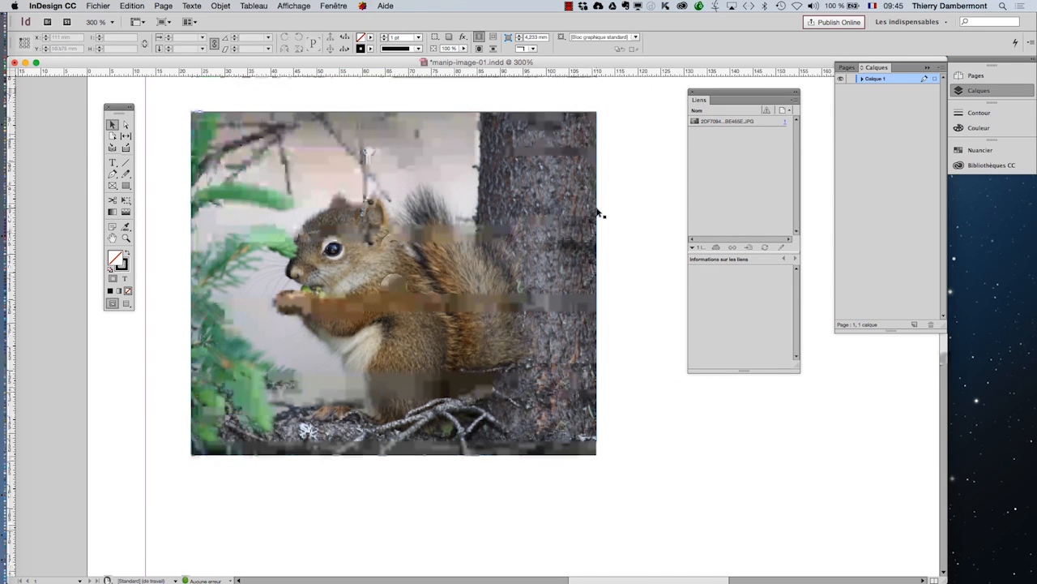
Step: Select the squirrel image inside its frame and shift it within the crop to about X -25.3 mm, Y -9.7 mm
click(325, 210)
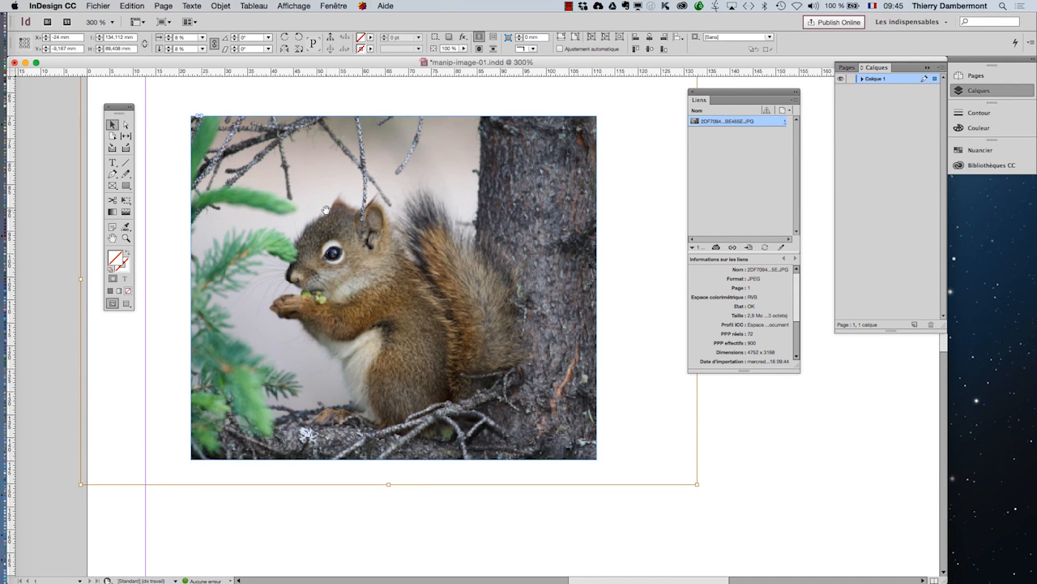
key(super+minus)
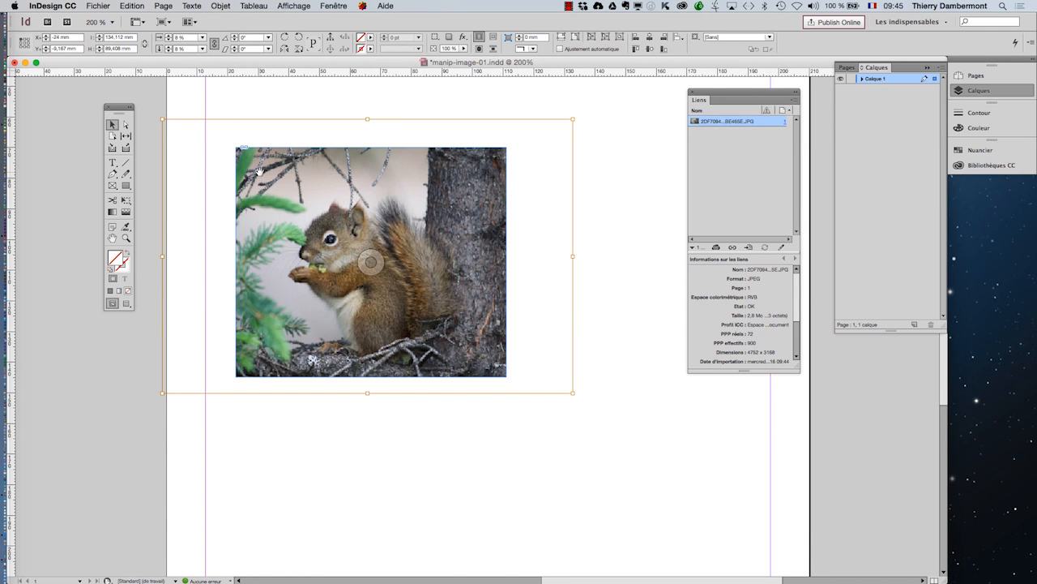
drag(260, 172, 287, 197)
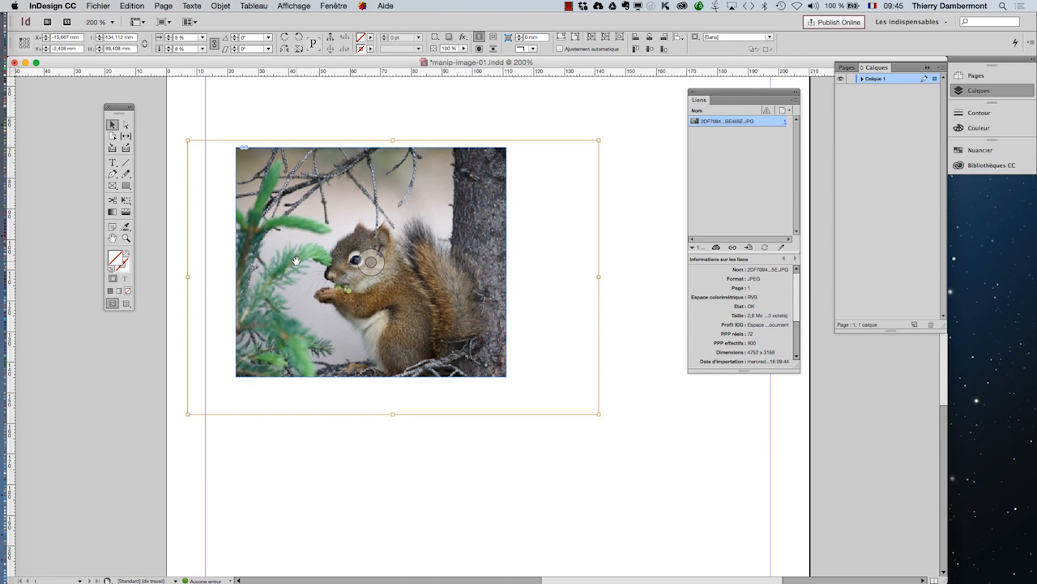
drag(296, 260, 287, 234)
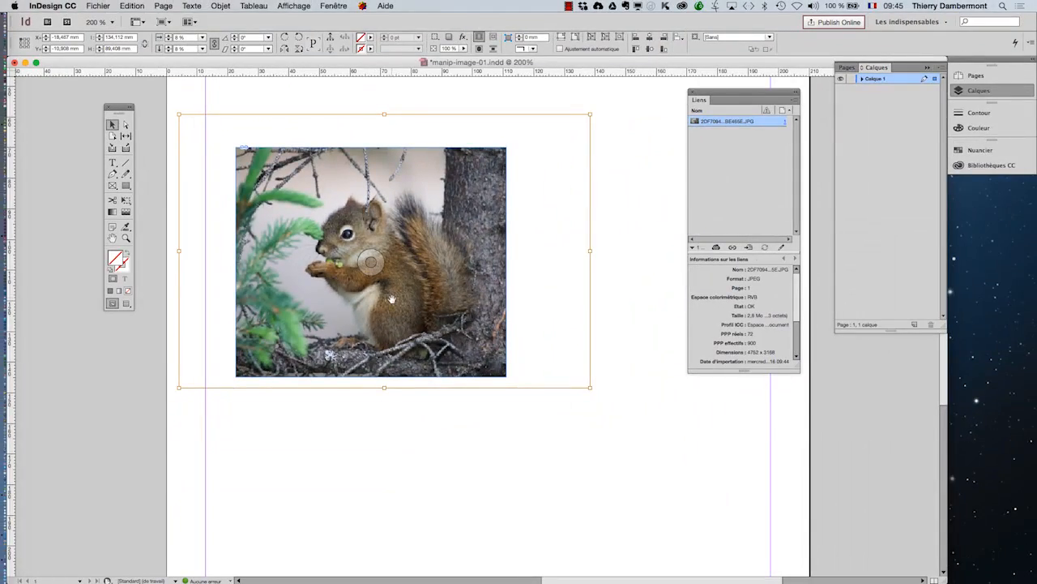
drag(393, 302, 433, 317)
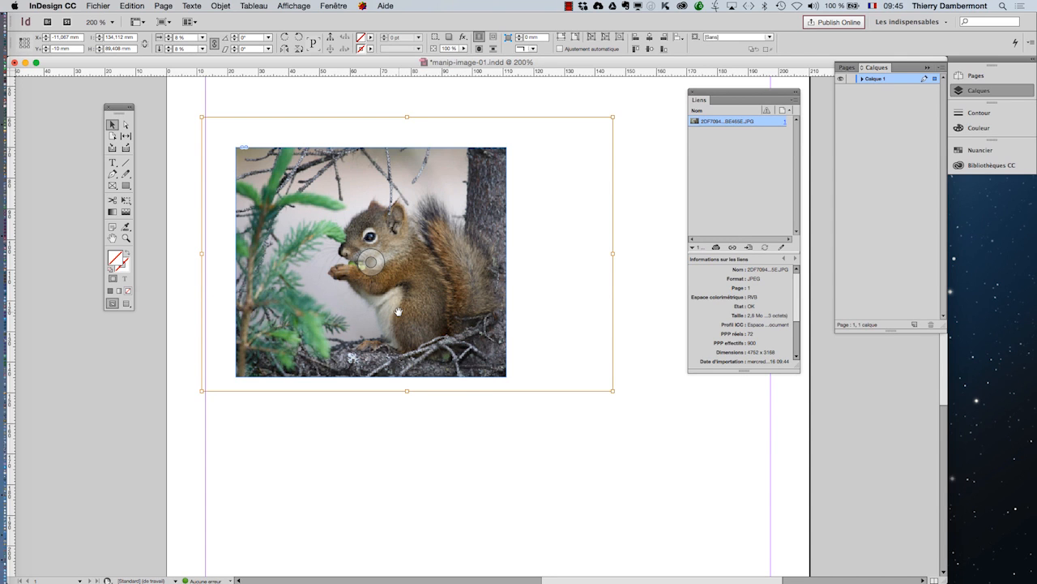
drag(409, 315, 424, 343)
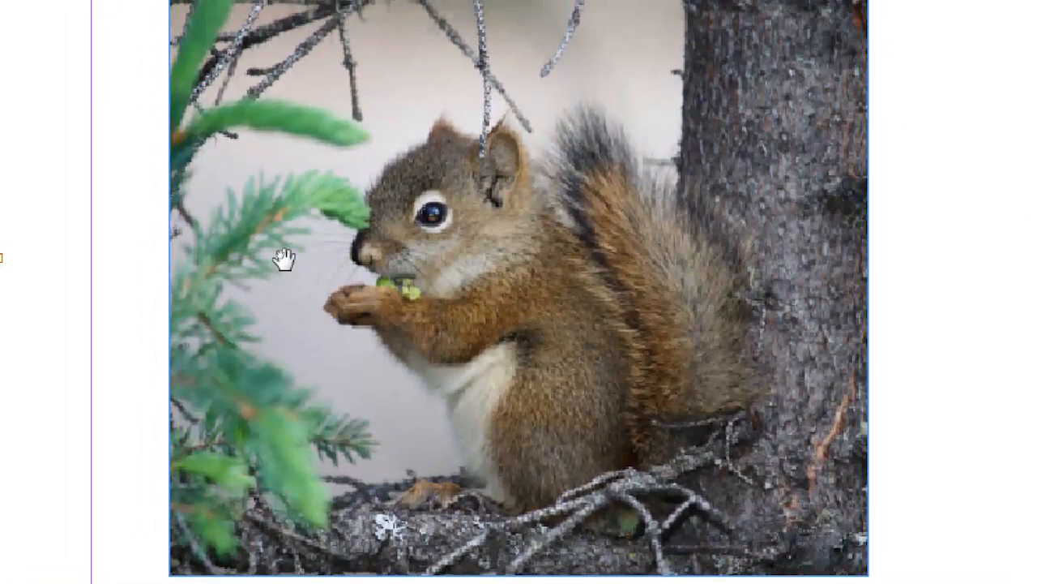
mouse_move(283, 258)
mouse_down()
mouse_move(328, 292)
mouse_move(363, 276)
mouse_move(265, 236)
mouse_move(250, 242)
mouse_move(247, 255)
mouse_move(326, 285)
mouse_move(299, 268)
mouse_move(291, 300)
mouse_move(307, 280)
mouse_move(294, 276)
mouse_up()
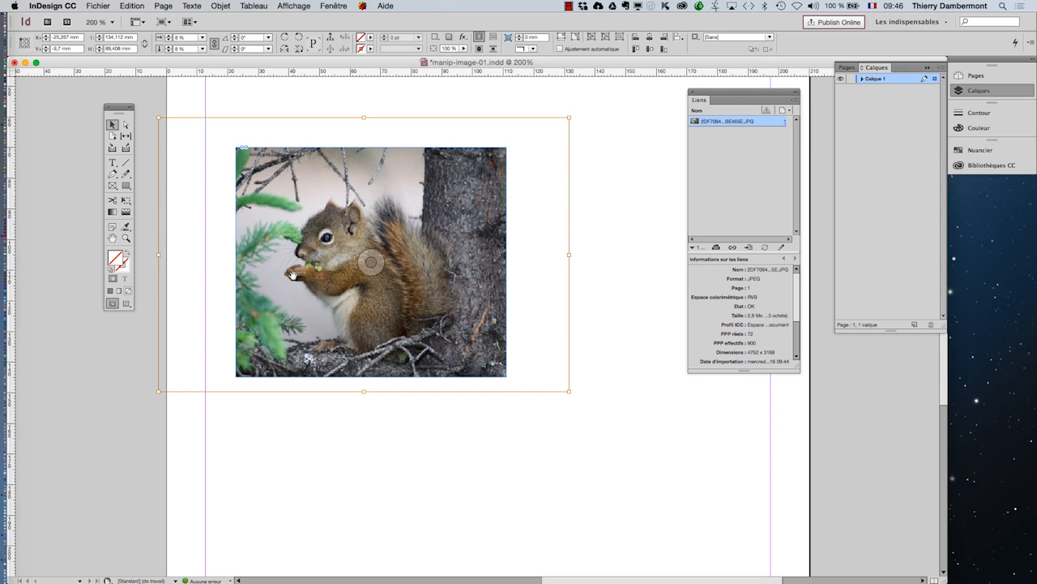